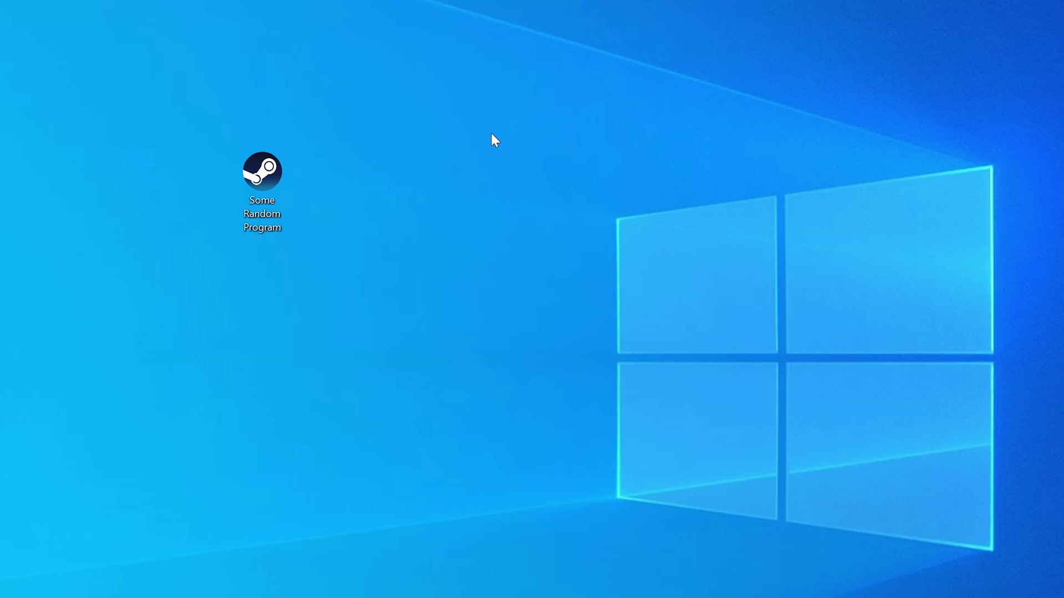
- Launch the desktop program to reproduce the missing api-ms-win-core-timezone DLL error
double_click(278, 177)
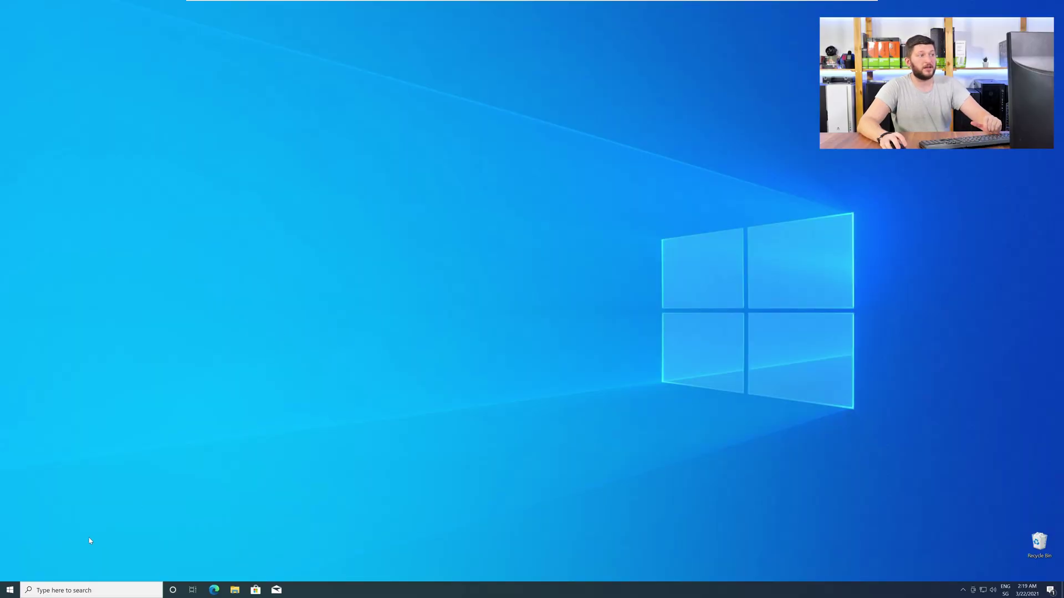
- Confirm in System > About that Windows is 64-bit, then bring up the DLL download page
right_click(6, 593)
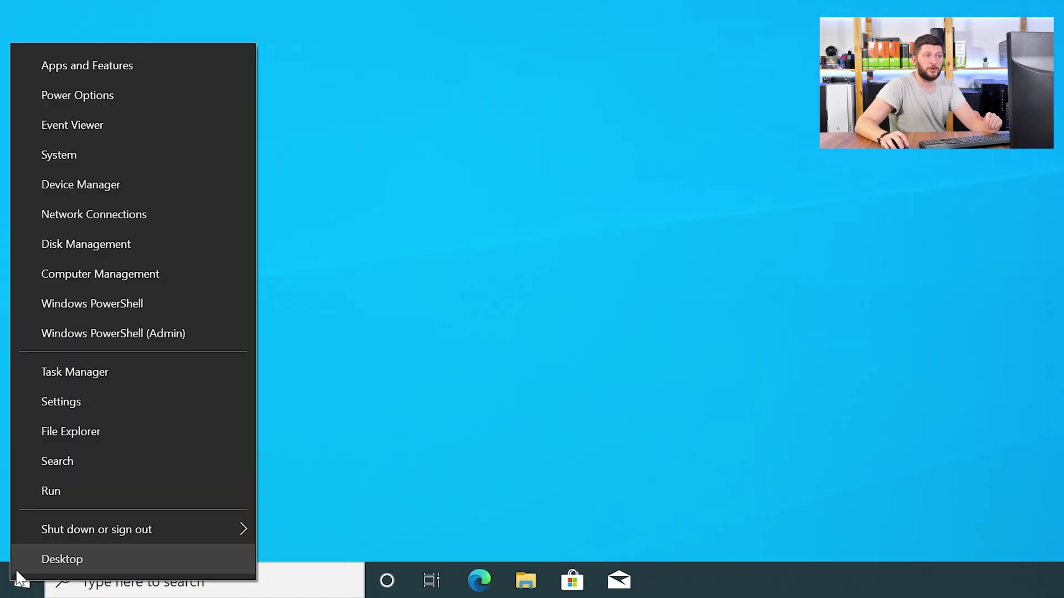
left_click(126, 152)
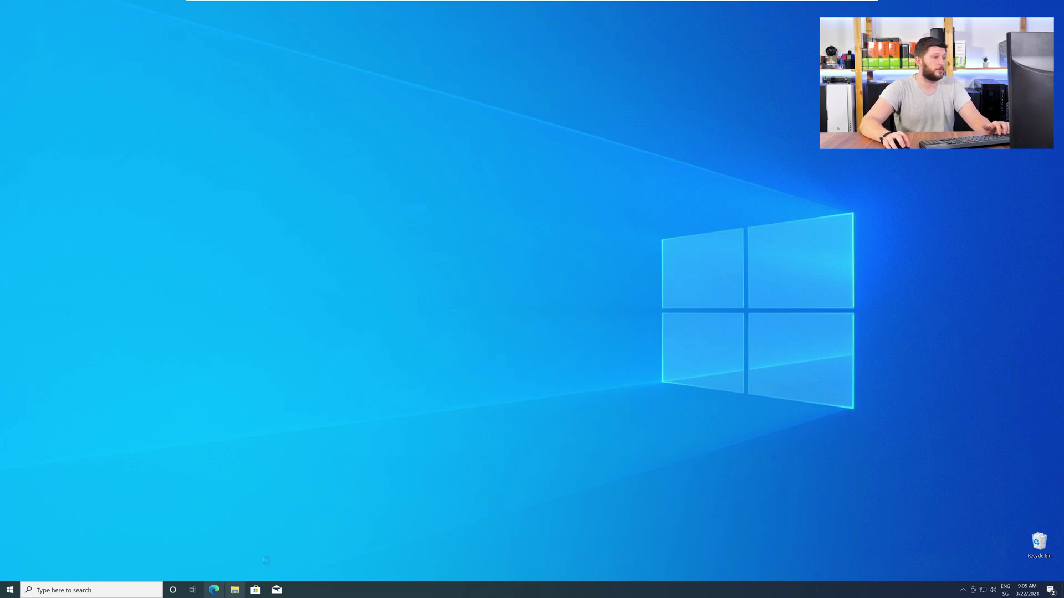
left_click(214, 590)
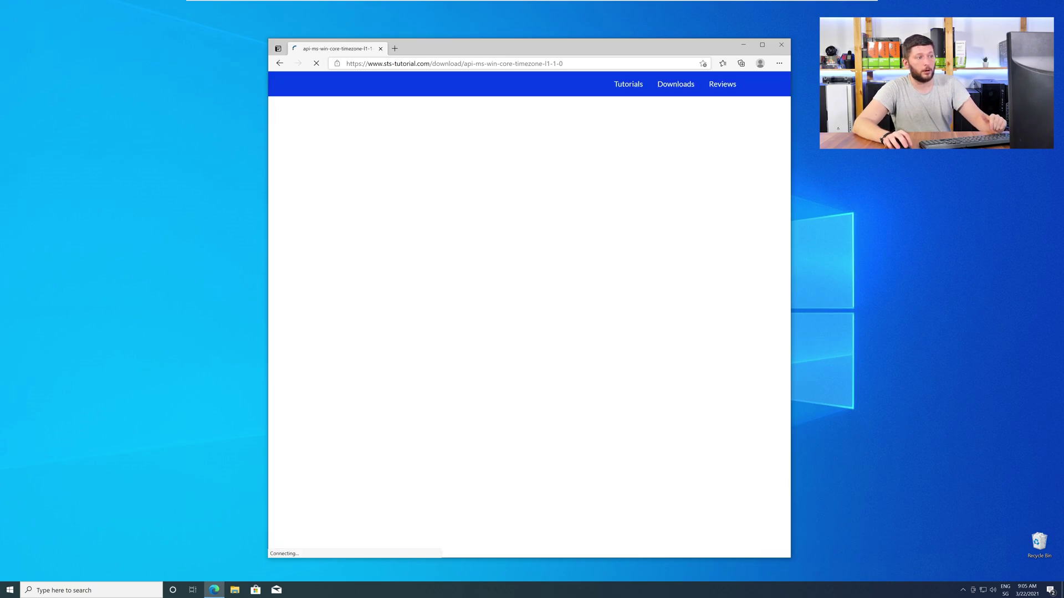
scroll(481, 266, "down", 3)
scroll(481, 268, "down", 5)
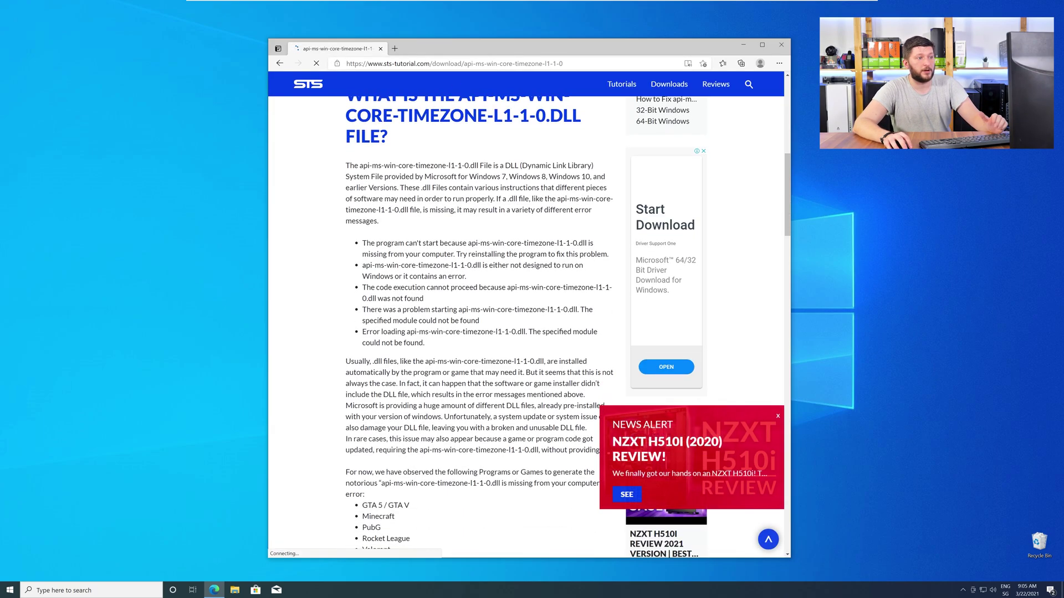
scroll(481, 268, "down", 5)
scroll(481, 269, "down", 5)
scroll(481, 268, "down", 3)
scroll(482, 268, "down", 3)
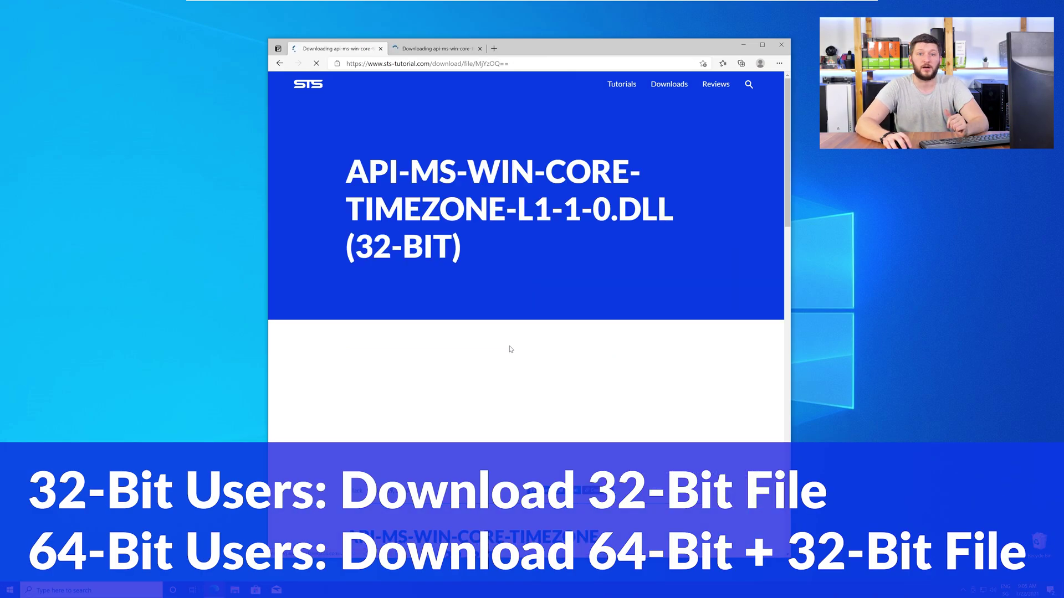
scroll(509, 349, "down", 2)
scroll(509, 349, "down", 2)
- Download the 32-bit and 64-bit timezone DLL zips and open the 64-bit archive
left_click(493, 336)
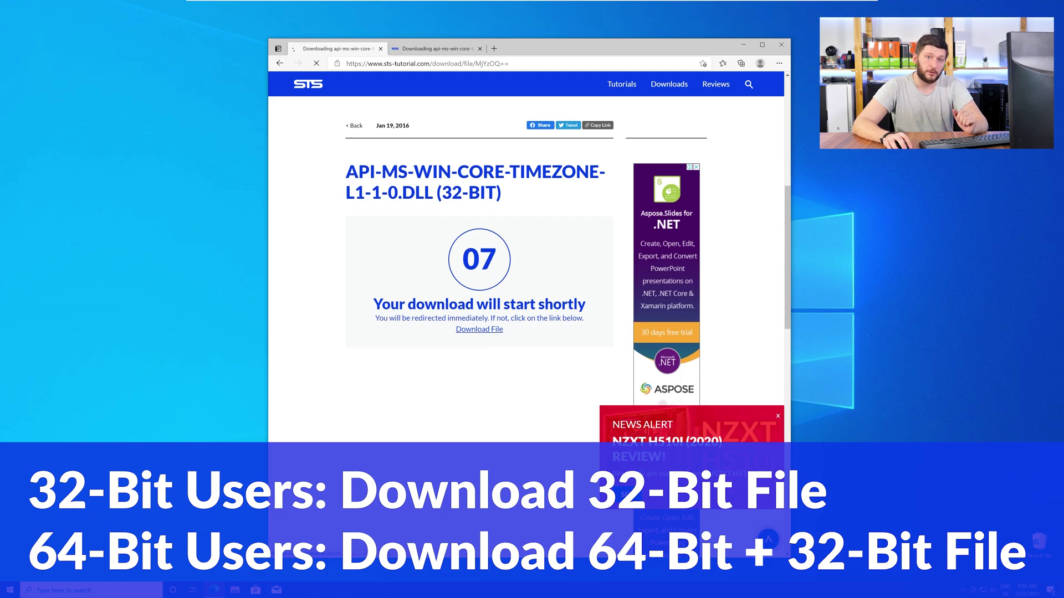
left_click(421, 50)
scroll(498, 290, "down", 2)
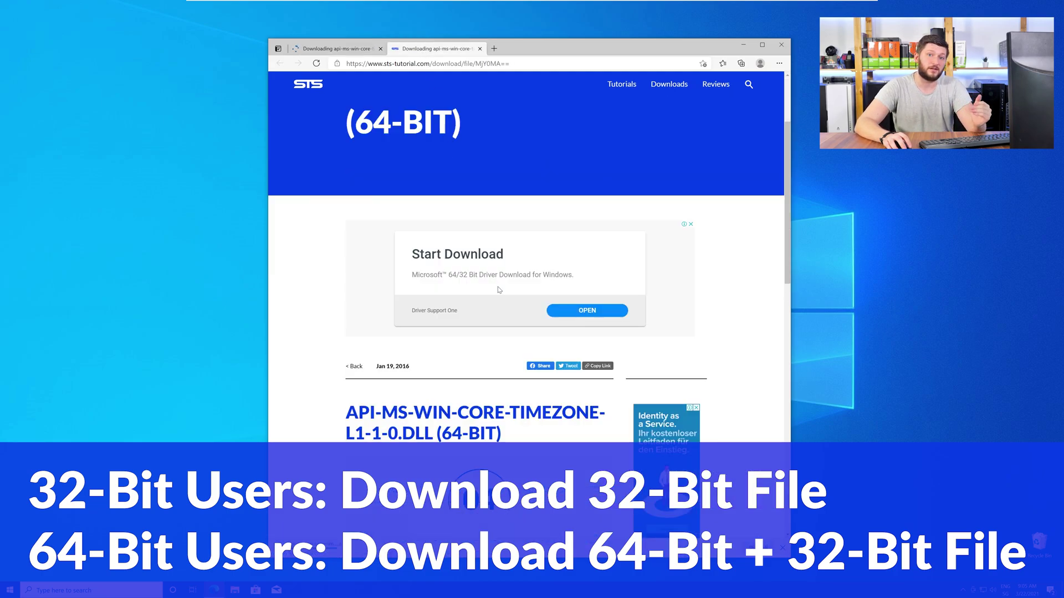
scroll(498, 289, "down", 4)
left_click(485, 344)
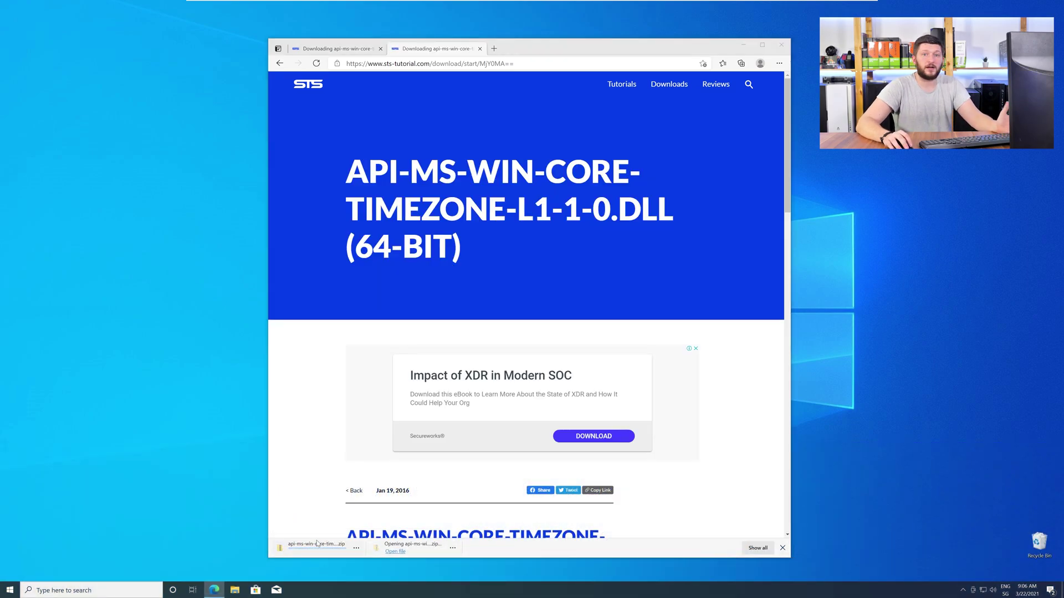
left_click(317, 544)
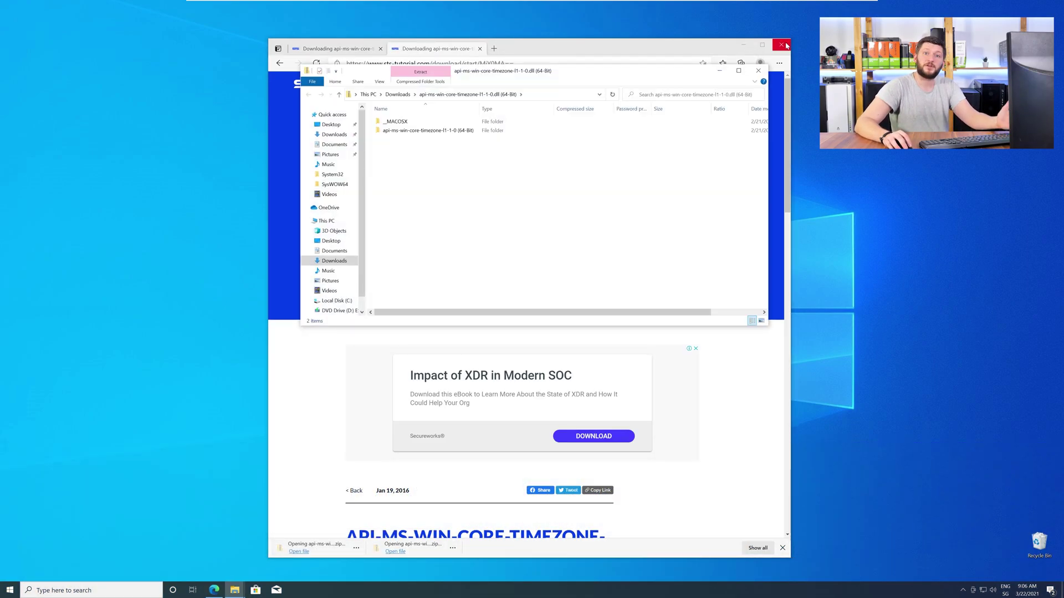
- Close Edge, arrange both archives showing their DLLs, and add a new Explorer window at the top
left_click(784, 46)
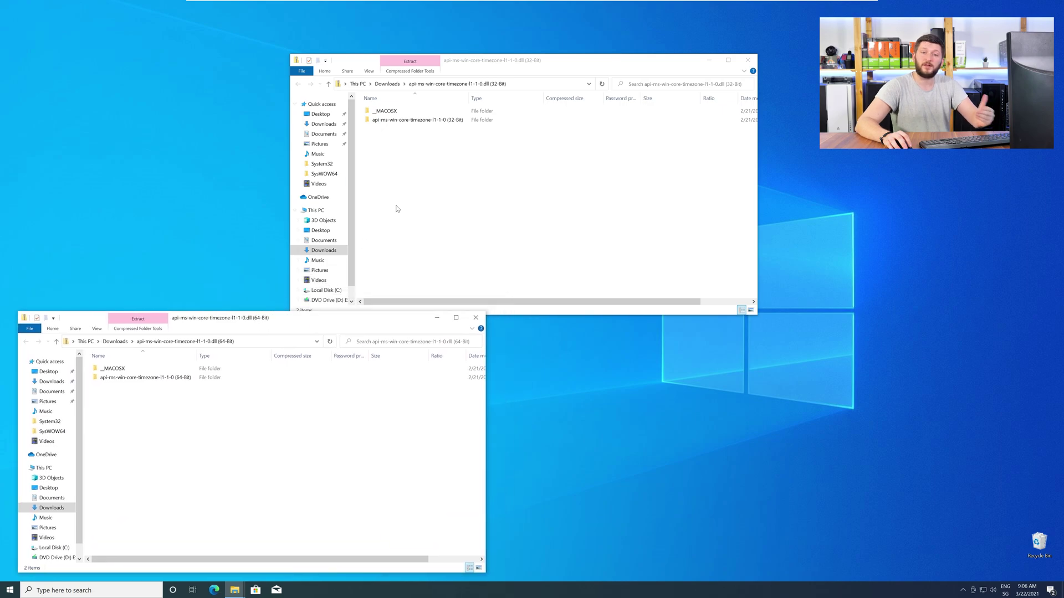
left_click_drag(552, 55, 806, 322)
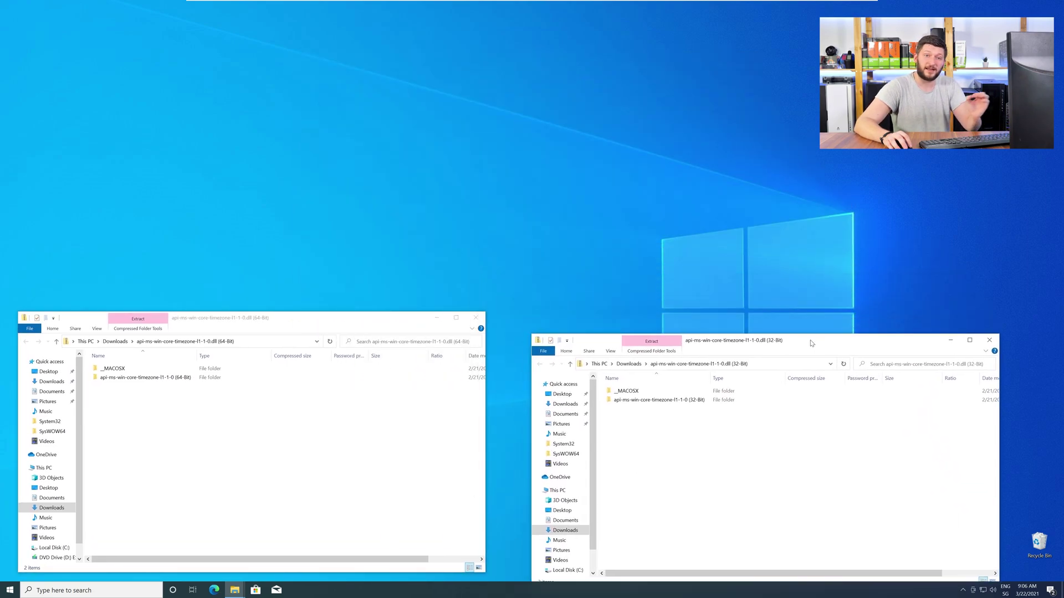
double_click(640, 374)
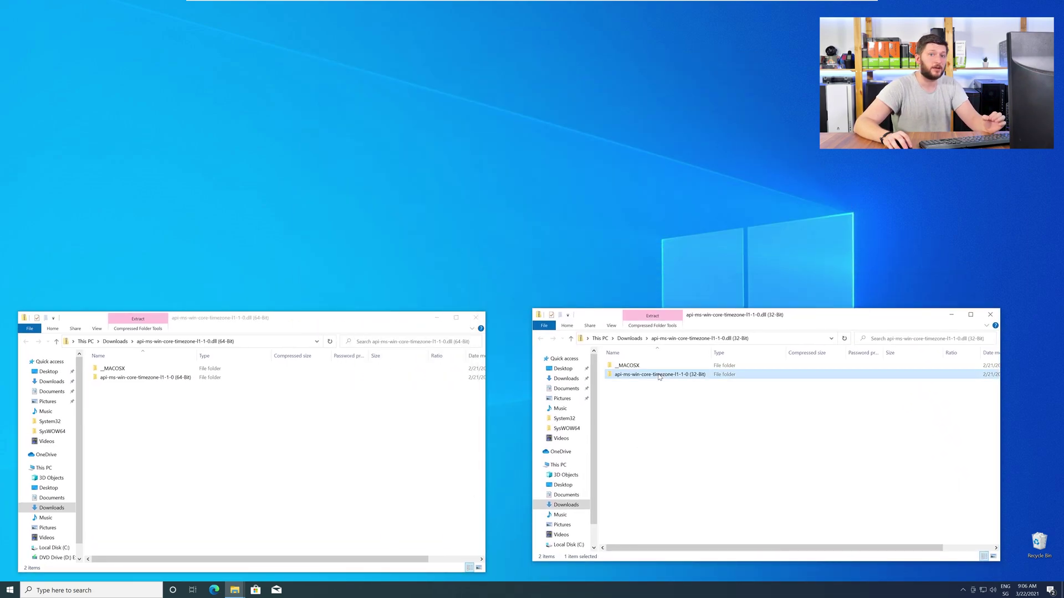
double_click(252, 379)
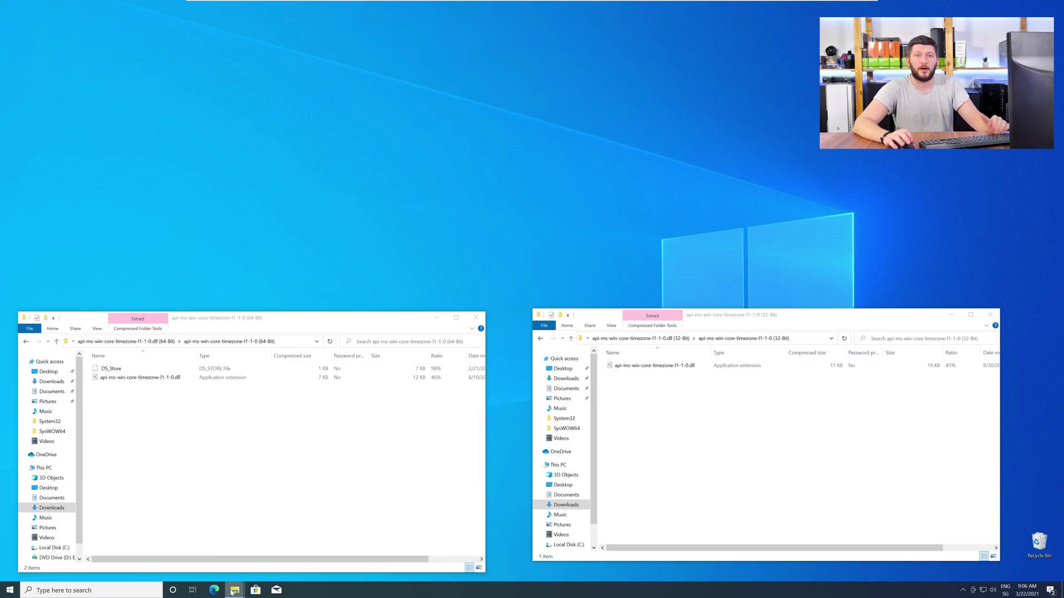
key("super+e")
mouse_move(644, 323)
left_mouse_down()
mouse_move(435, 21)
mouse_move(436, 32)
left_mouse_up()
- Browse the third window to This PC > C: > Windows
left_click(355, 178)
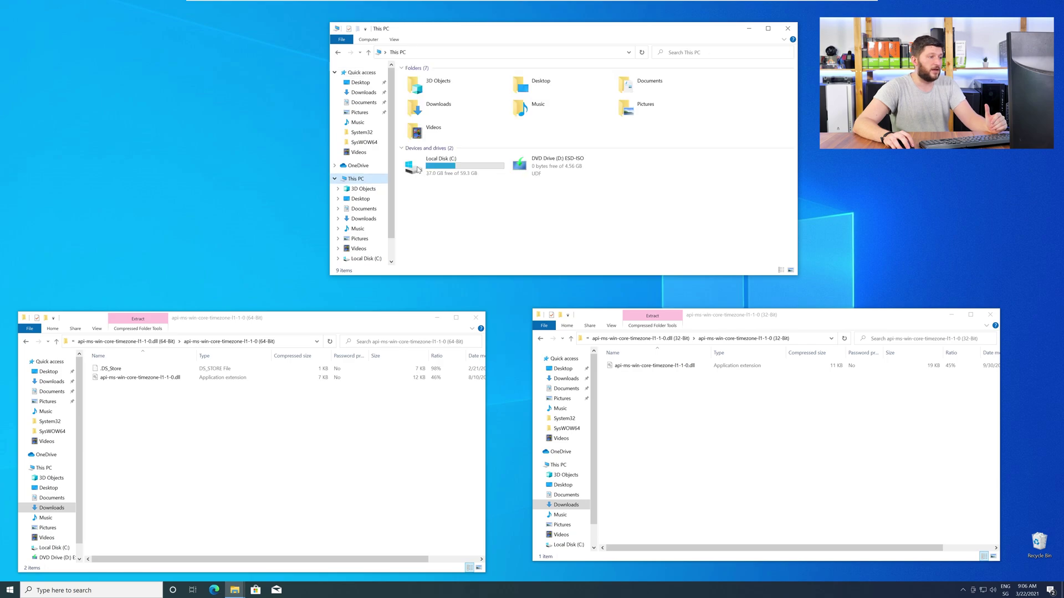
double_click(478, 171)
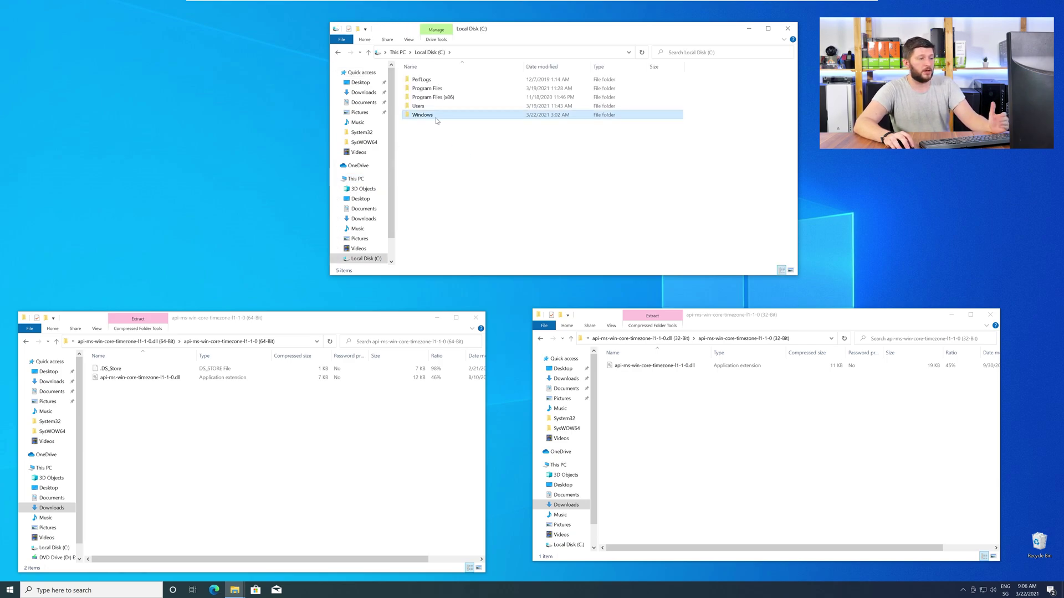
double_click(435, 120)
scroll(436, 129, "down", 5)
scroll(435, 131, "down", 6)
scroll(435, 133, "down", 6)
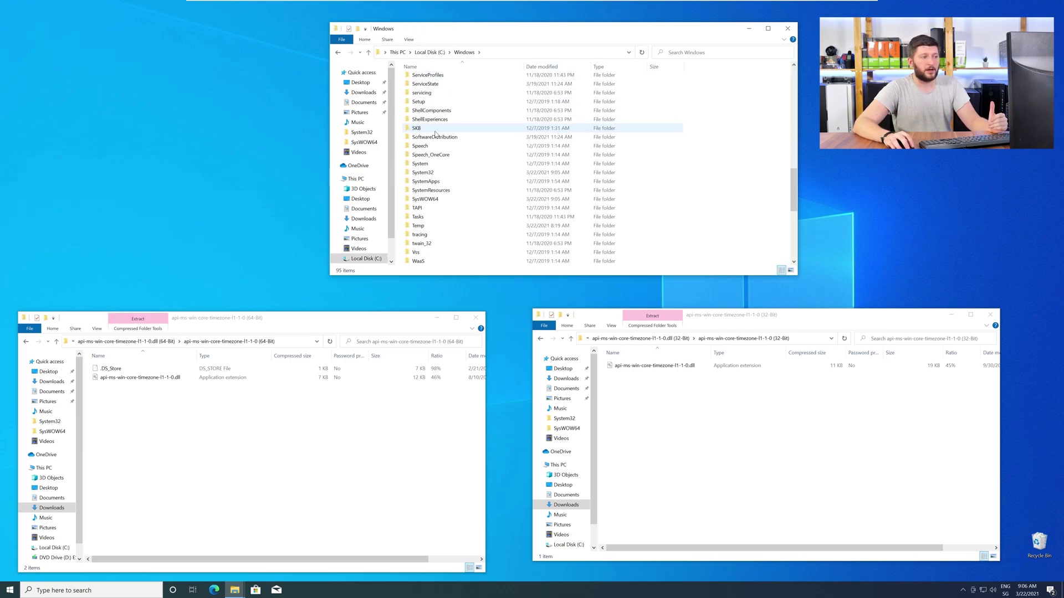
left_click(439, 200)
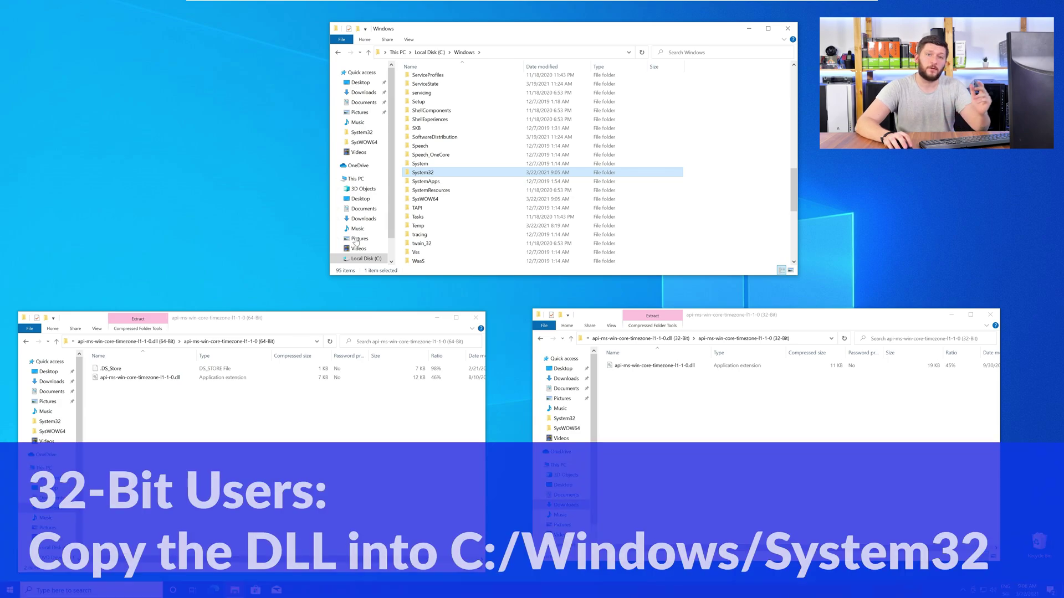
- Copy the 64-bit DLL into System32 and the 32-bit DLL into SysWOW64, granting admin permission
left_click_drag(139, 378, 428, 175)
left_click(503, 270)
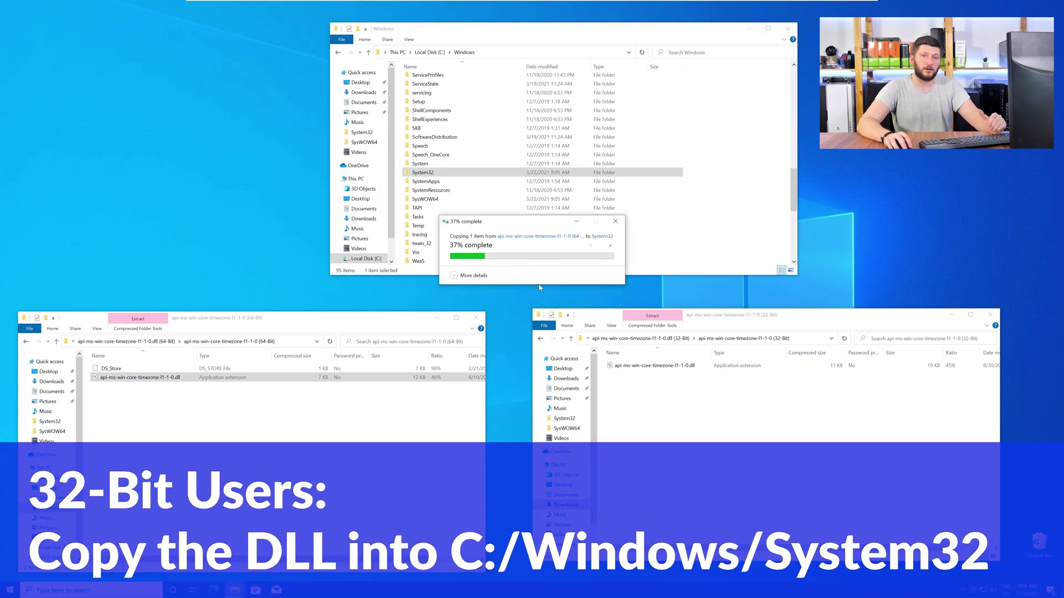
left_click_drag(626, 367, 446, 202)
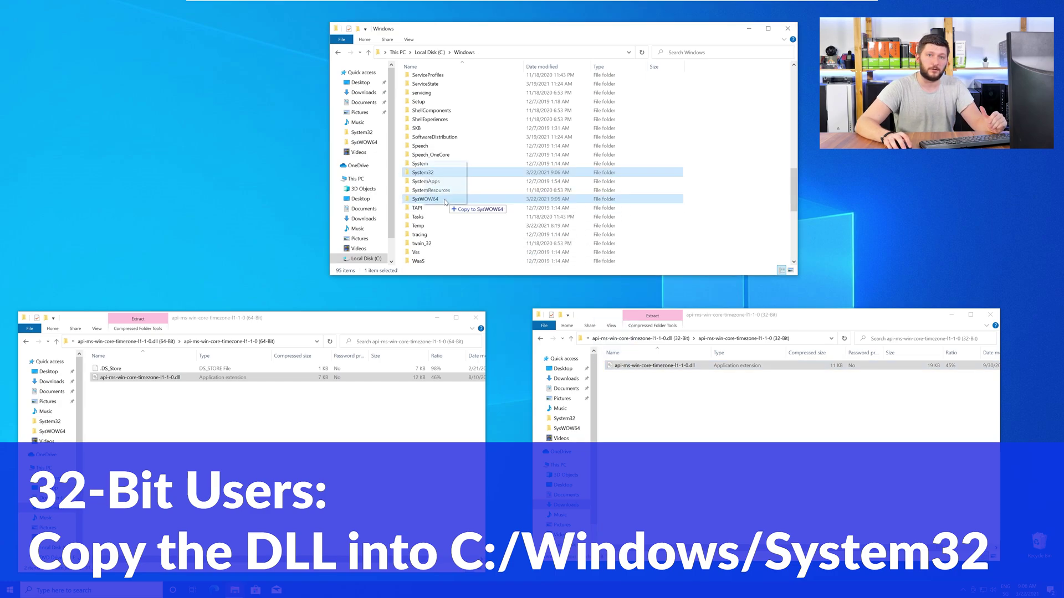
left_click(509, 270)
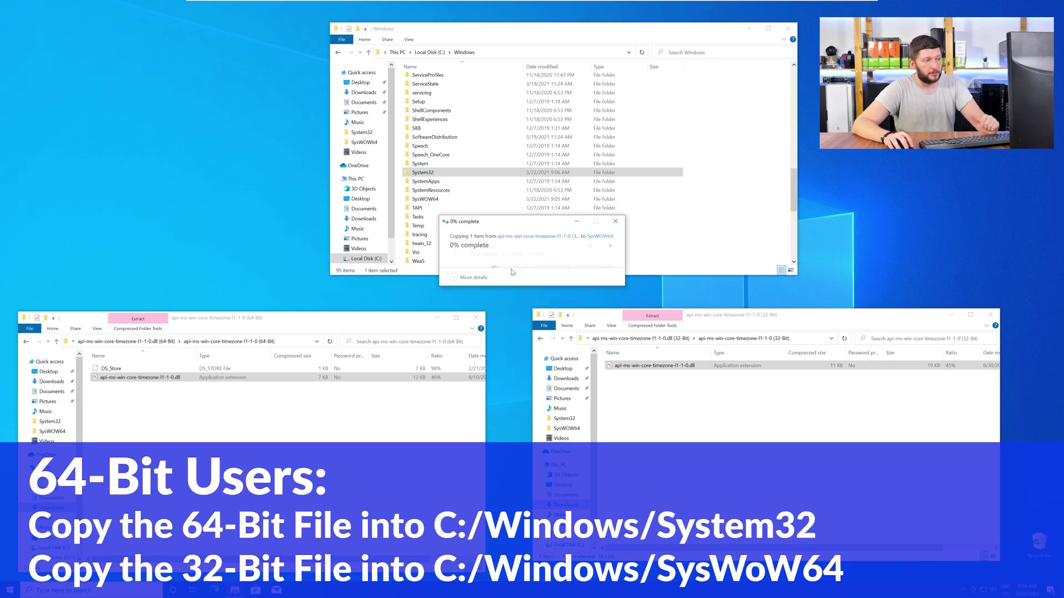
- Close the Windows folder window and both archive windows
left_click(787, 31)
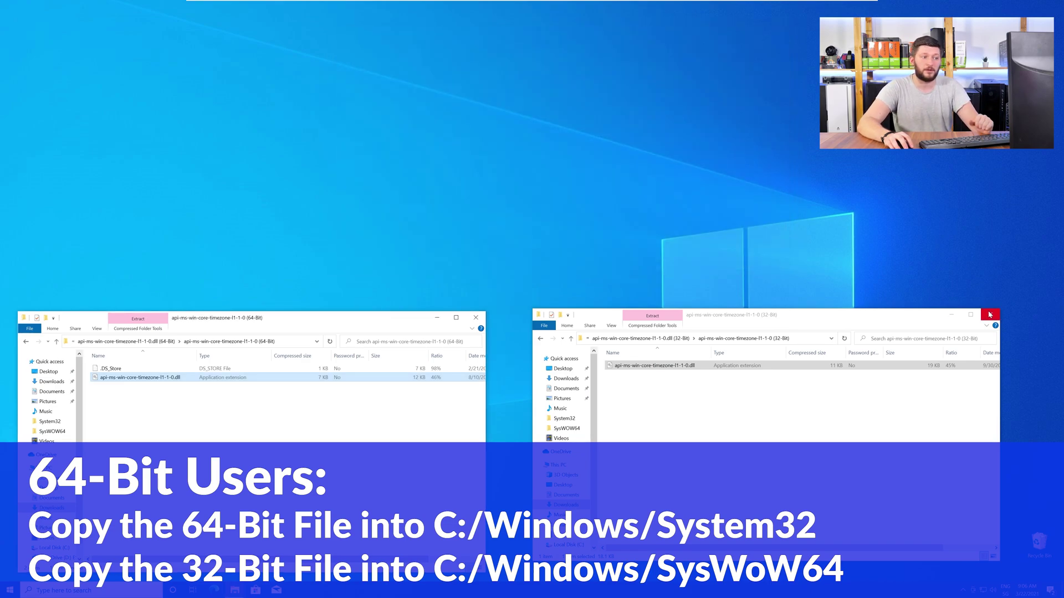
left_click(989, 314)
left_click(476, 318)
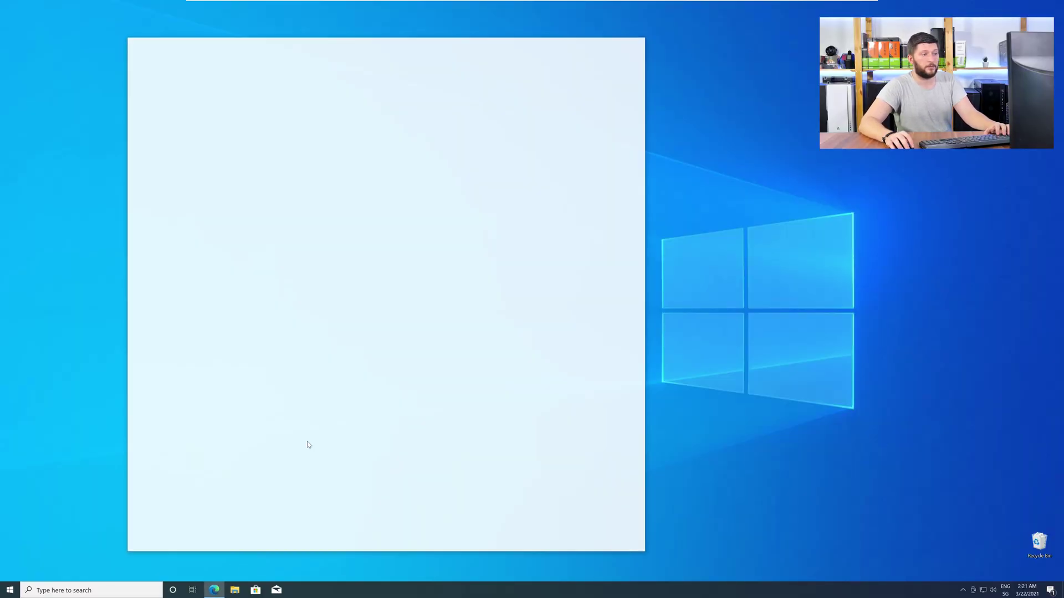
- Load the STS Tutorial Visual C++ 2019 redistributable page and launch the downloaded 64-bit installer
type("https://www.sts-tutorial.com/download/credistributable2019")
key("Return")
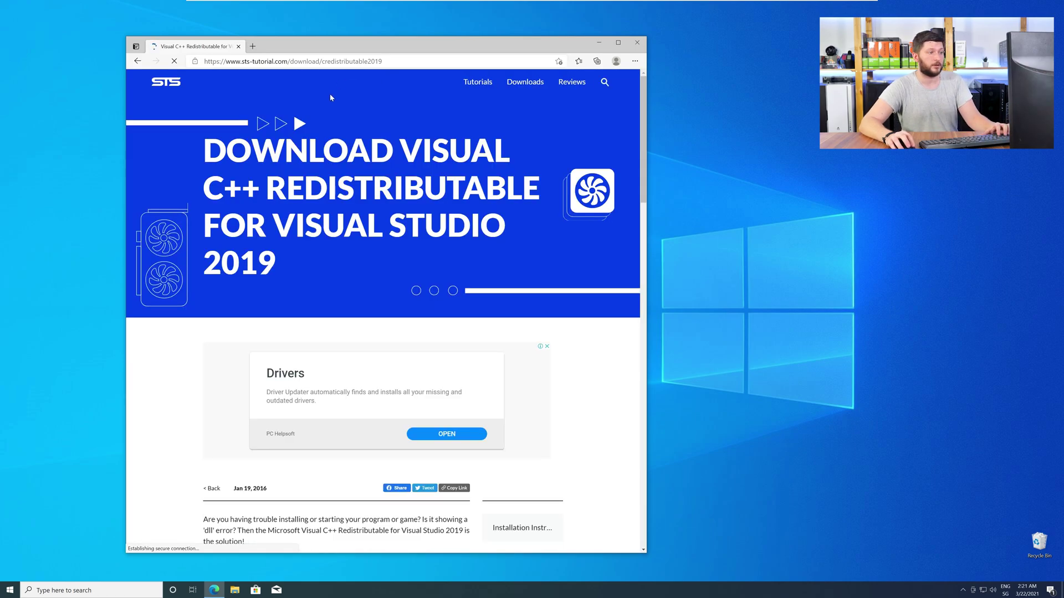
scroll(171, 286, "down", 3)
scroll(171, 286, "down", 5)
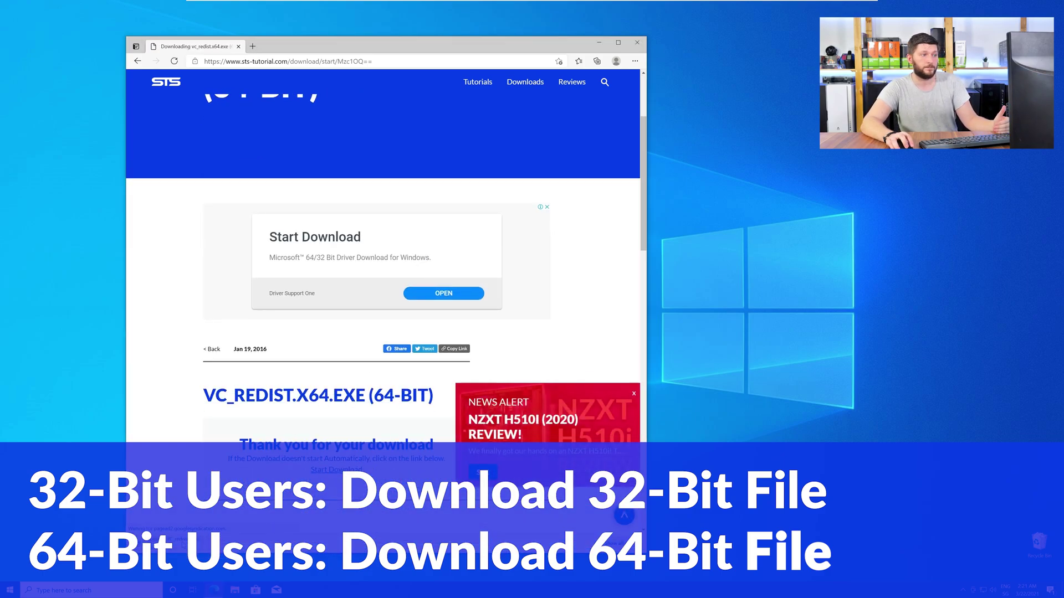
left_click(635, 45)
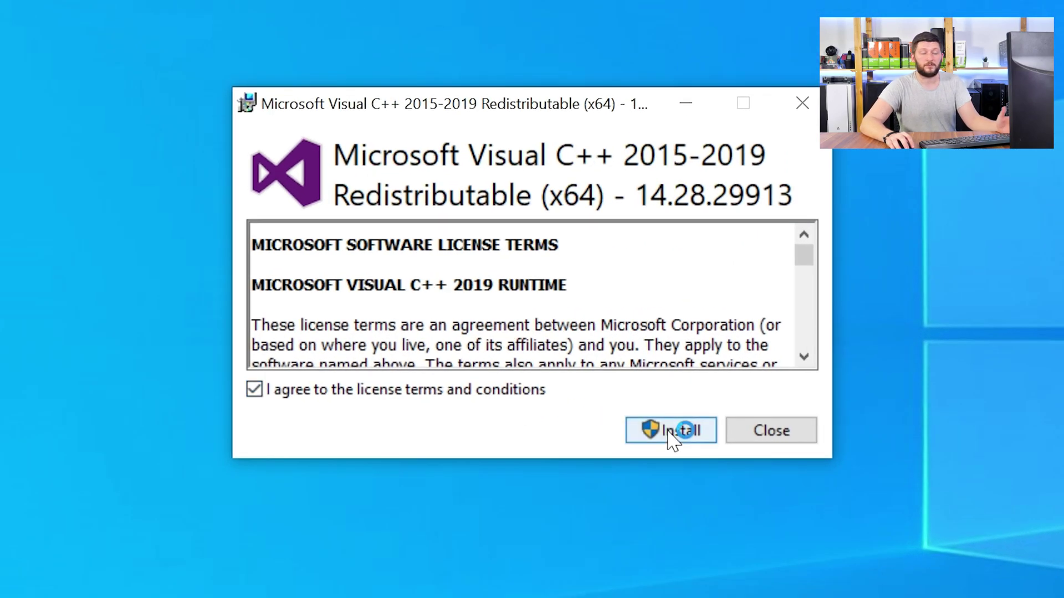
- Install the x64 Visual C++ 2015-2019 Redistributable, approving the administrator prompt
left_click(671, 430)
left_click(476, 459)
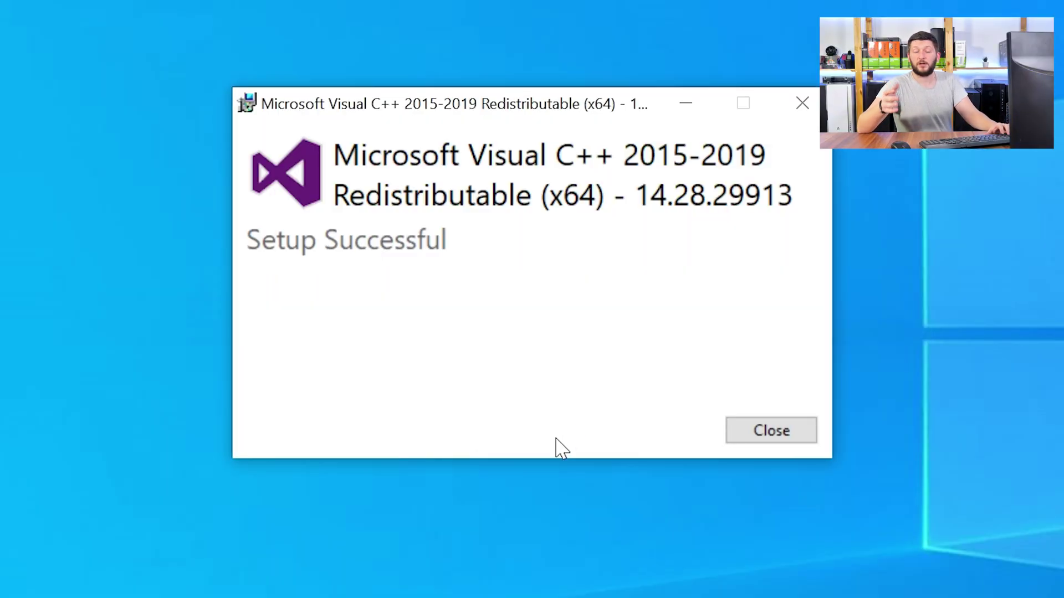
- Dismiss the Setup Successful dialog
left_click(786, 439)
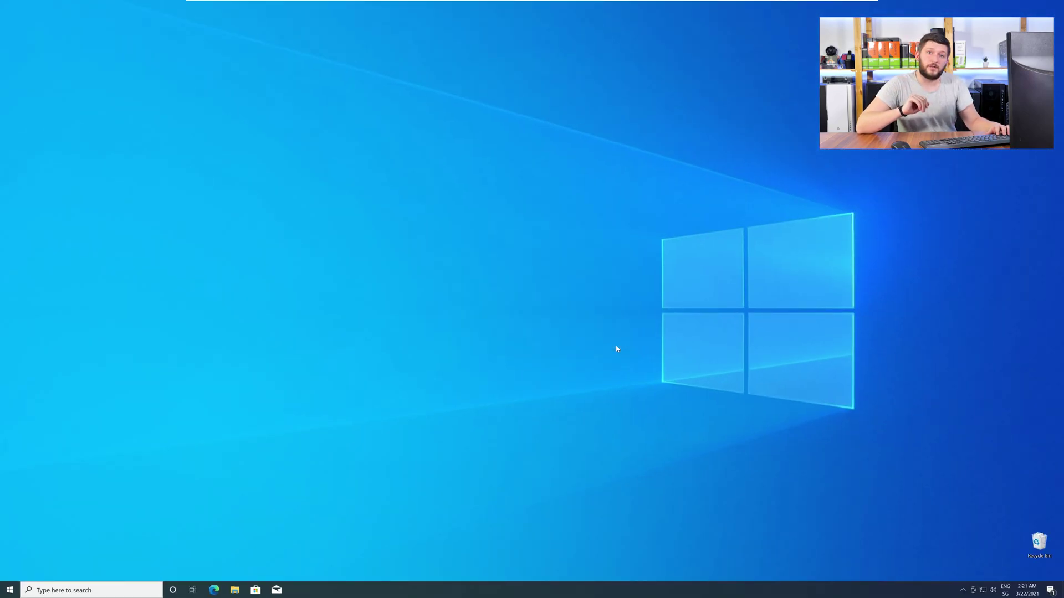